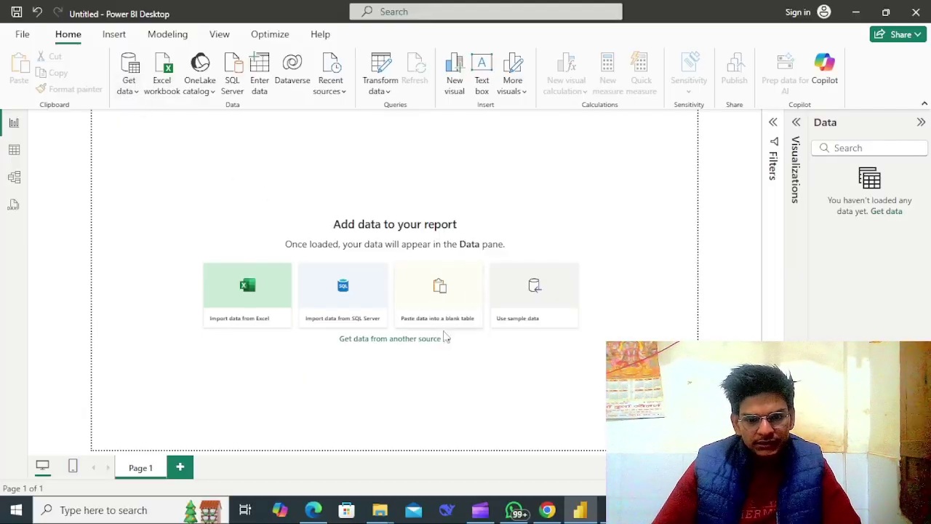
Open the full Get Data list and examine the available data source connectors and categories.
{"action": "left_click", "coordinate": [393, 342]}
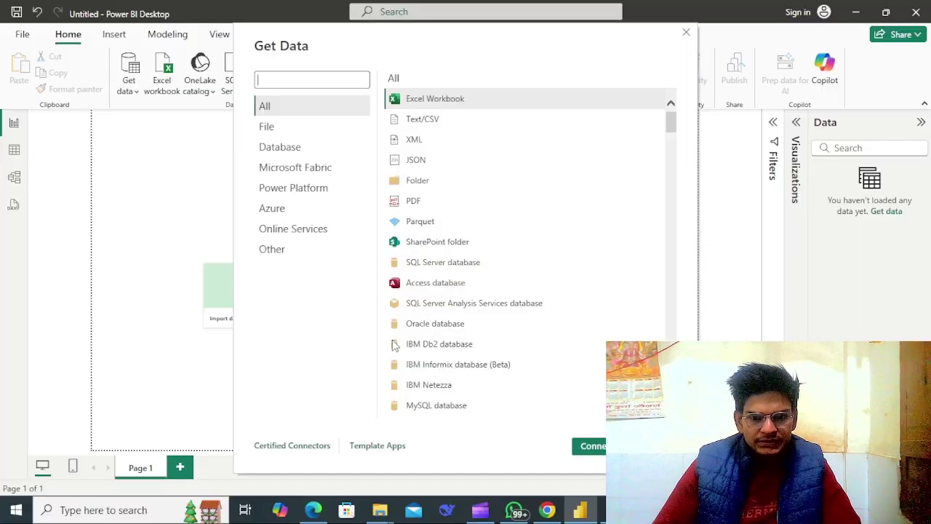
{"action": "scroll", "coordinate": [422, 222], "scroll_direction": "down", "scroll_amount": 10}
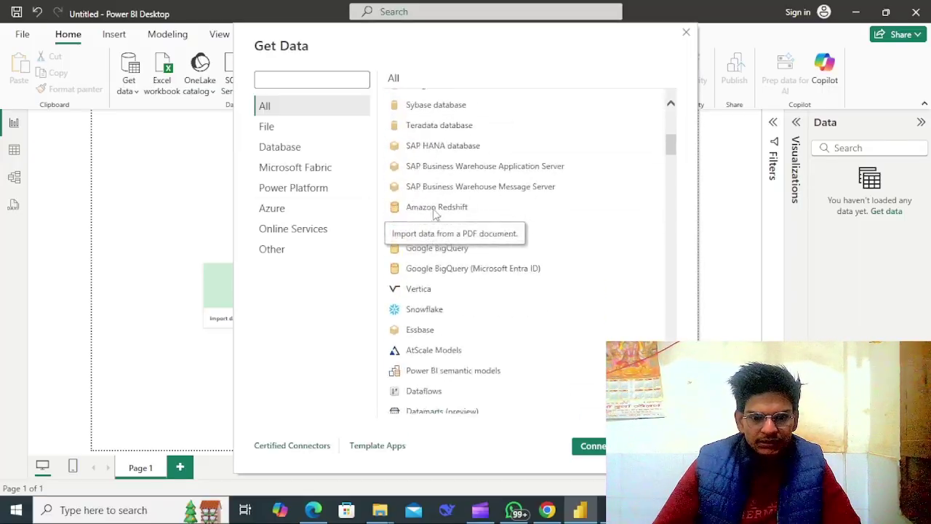
{"action": "scroll", "coordinate": [435, 211], "scroll_direction": "down", "scroll_amount": 10}
{"action": "scroll", "coordinate": [434, 211], "scroll_direction": "up", "scroll_amount": 20}
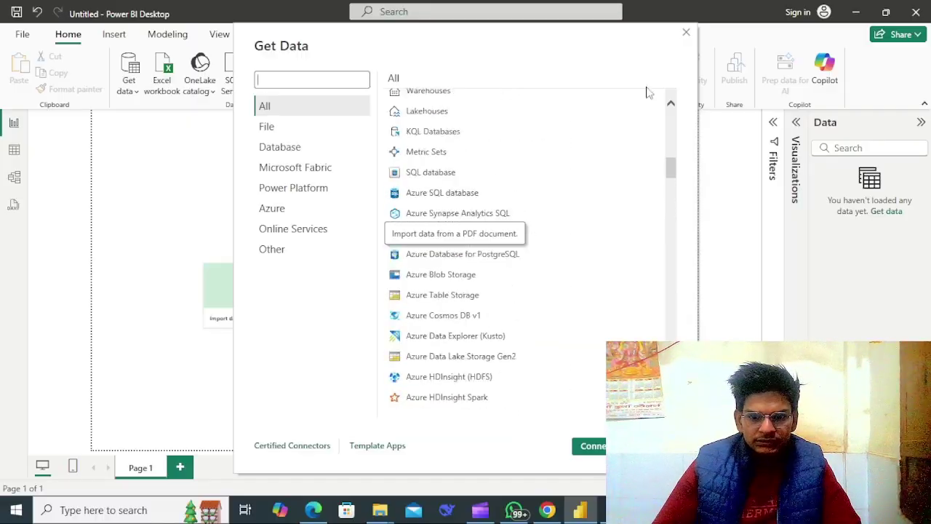
{"action": "key", "text": "Escape"}
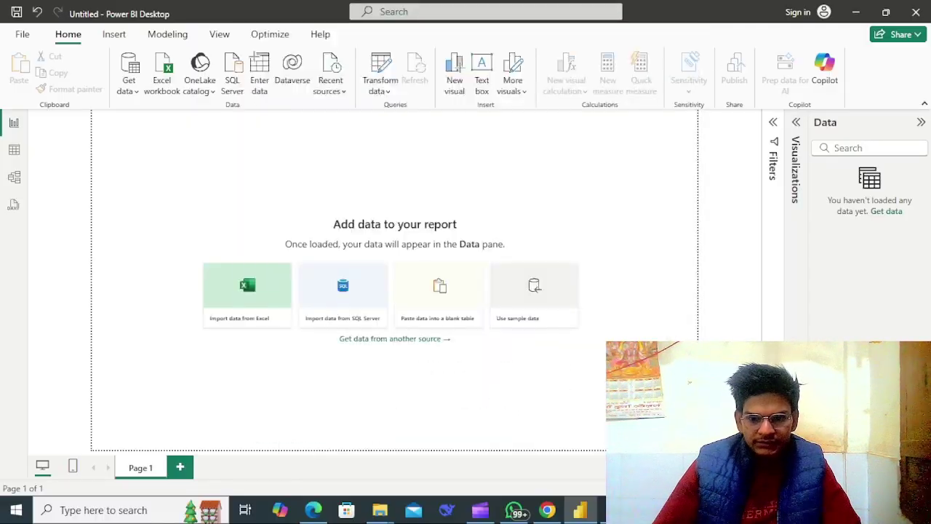
{"action": "left_click", "coordinate": [129, 91]}
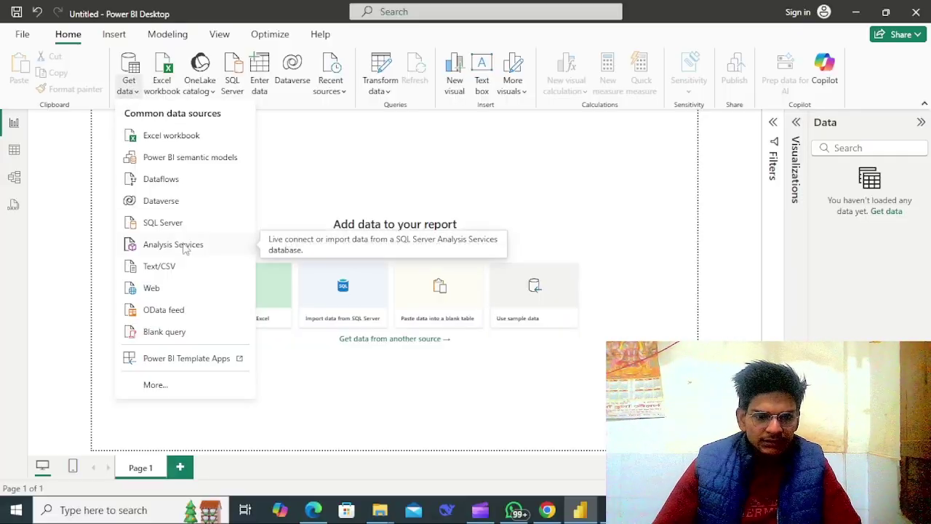
{"action": "left_click", "coordinate": [153, 385]}
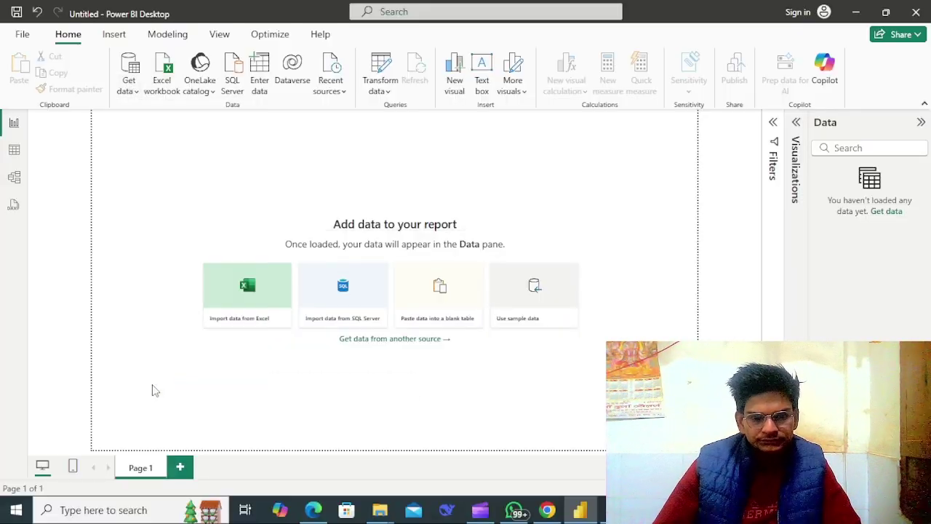
{"action": "scroll", "coordinate": [509, 254], "scroll_direction": "down", "scroll_amount": 5}
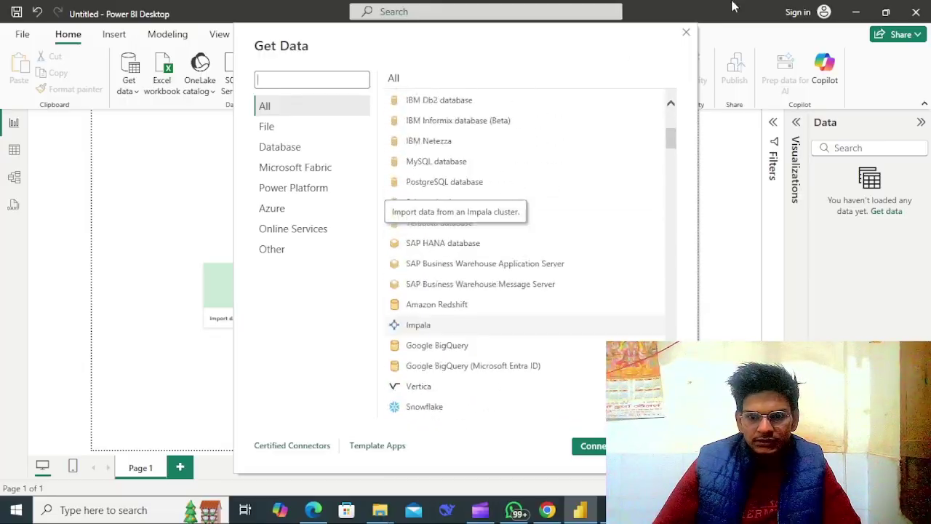
{"action": "key", "text": "Escape"}
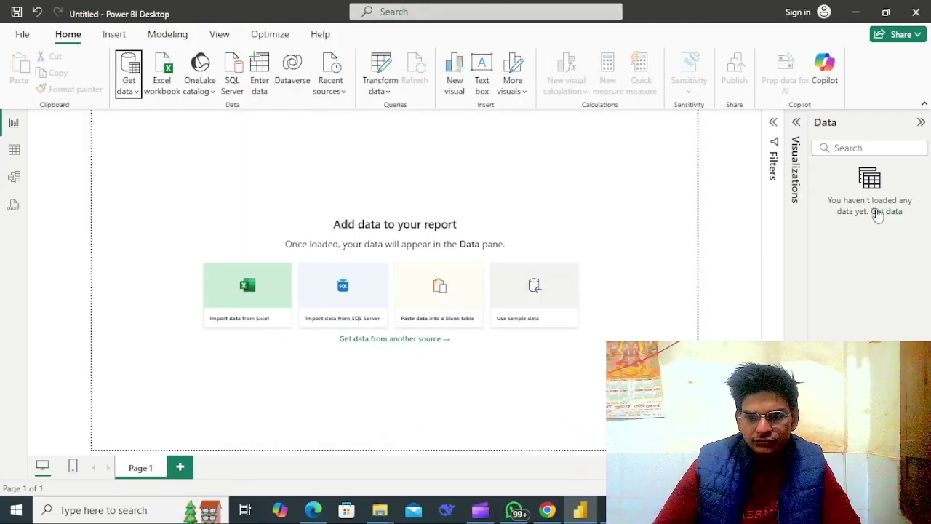
{"action": "left_click", "coordinate": [879, 212]}
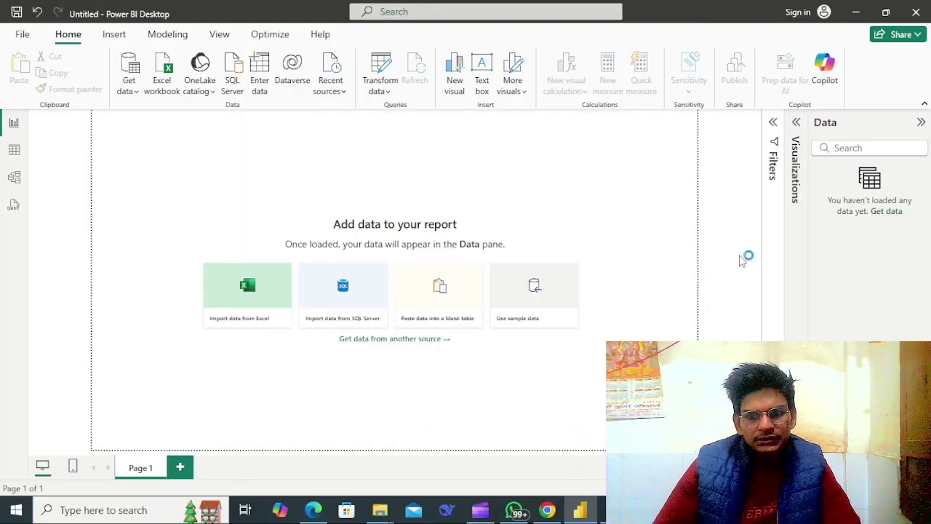
{"action": "scroll", "coordinate": [516, 244], "scroll_direction": "down", "scroll_amount": 10}
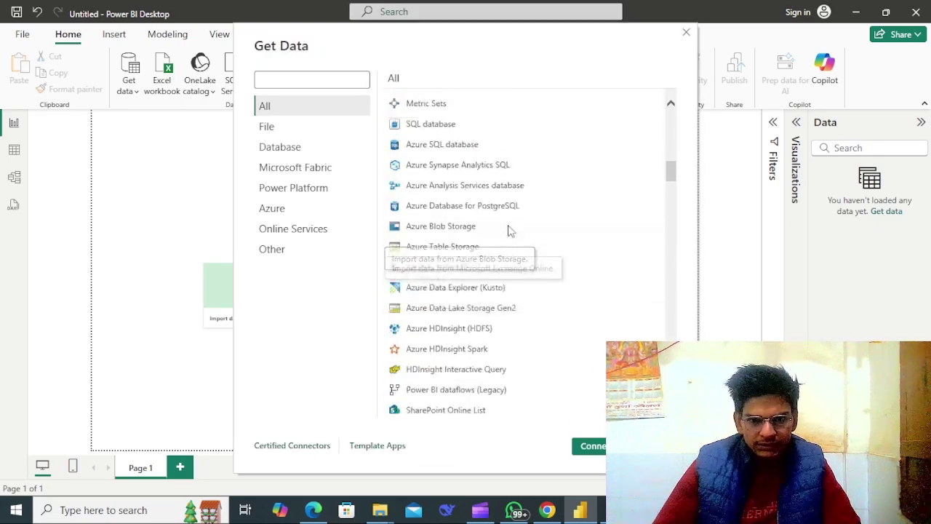
{"action": "scroll", "coordinate": [511, 231], "scroll_direction": "up", "scroll_amount": 2}
{"action": "left_click", "coordinate": [686, 32]}
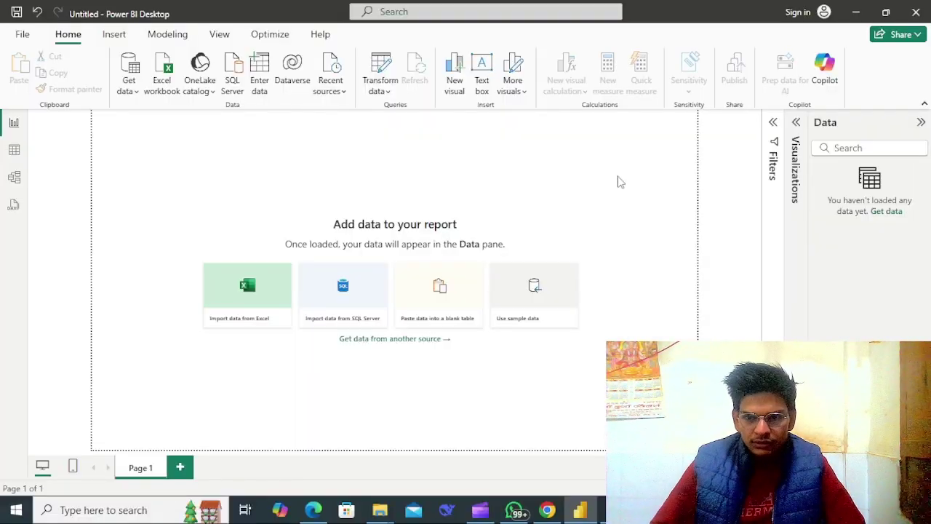
{"action": "left_click", "coordinate": [406, 342]}
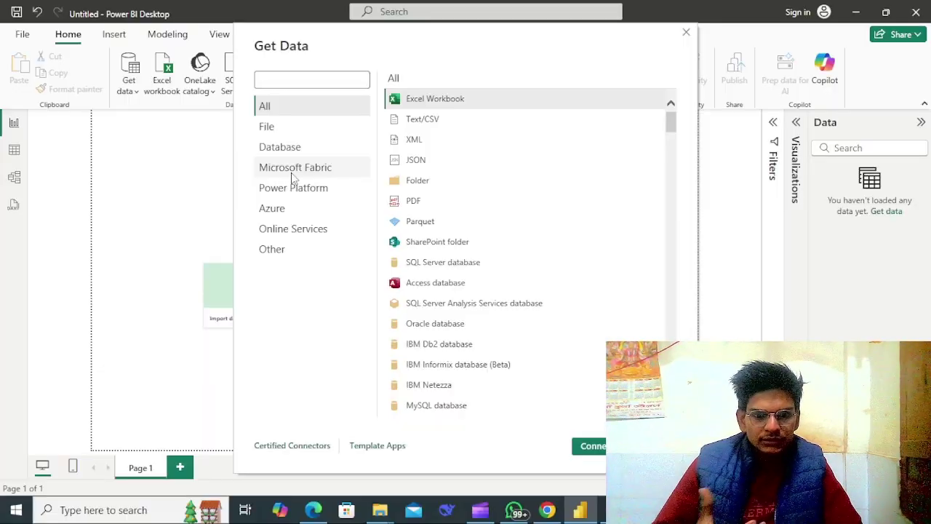
{"action": "left_click", "coordinate": [686, 32]}
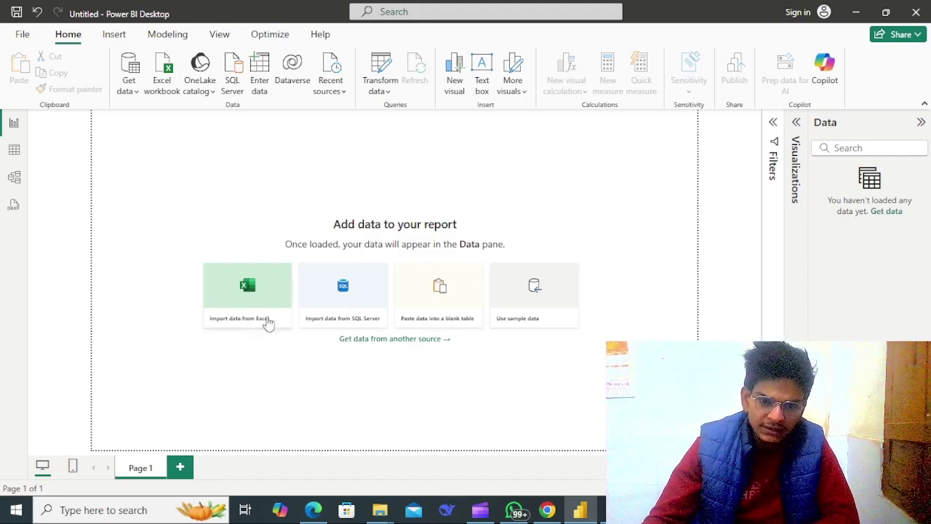
Switch to File Explorer and open the Part 1 - To- 10 - Orders Data folder within the power bi pdf folder.
{"action": "left_click", "coordinate": [240, 287]}
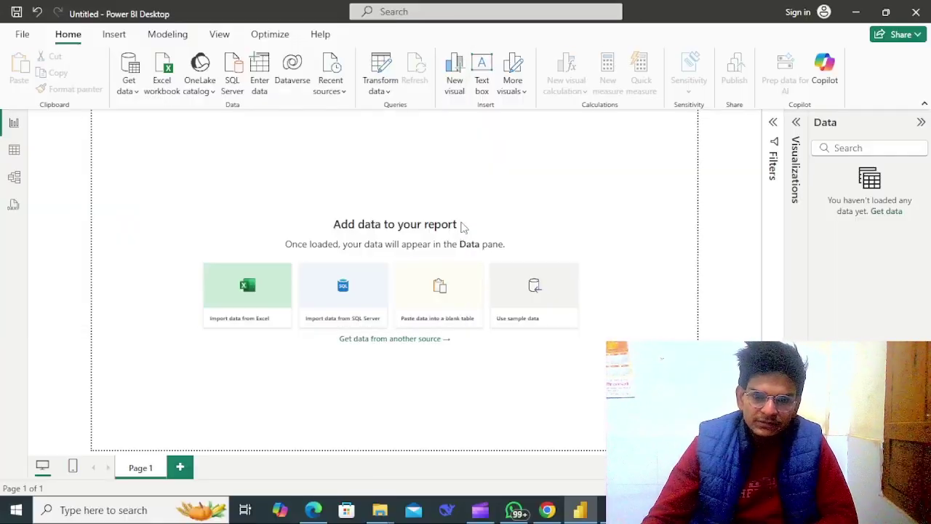
{"action": "left_click", "coordinate": [450, 10]}
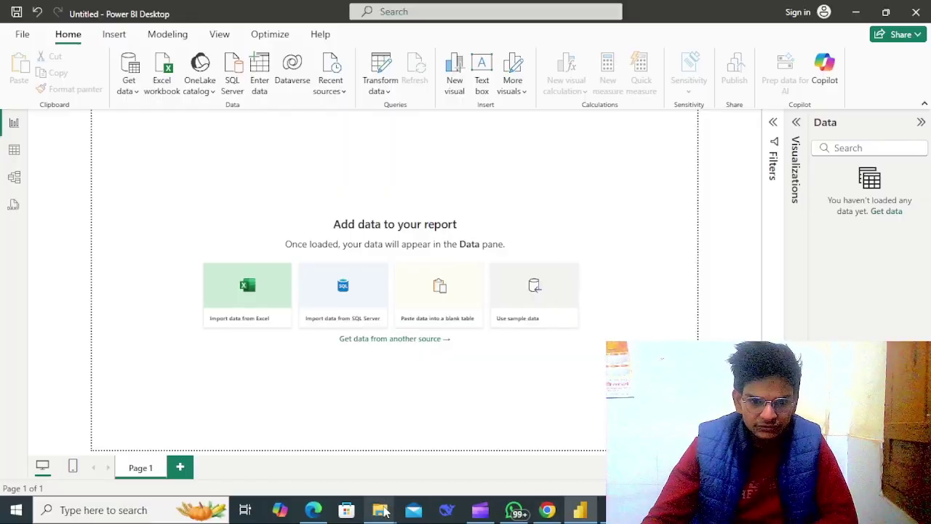
{"action": "mouse_move", "coordinate": [380, 509]}
{"action": "left_click", "coordinate": [215, 476]}
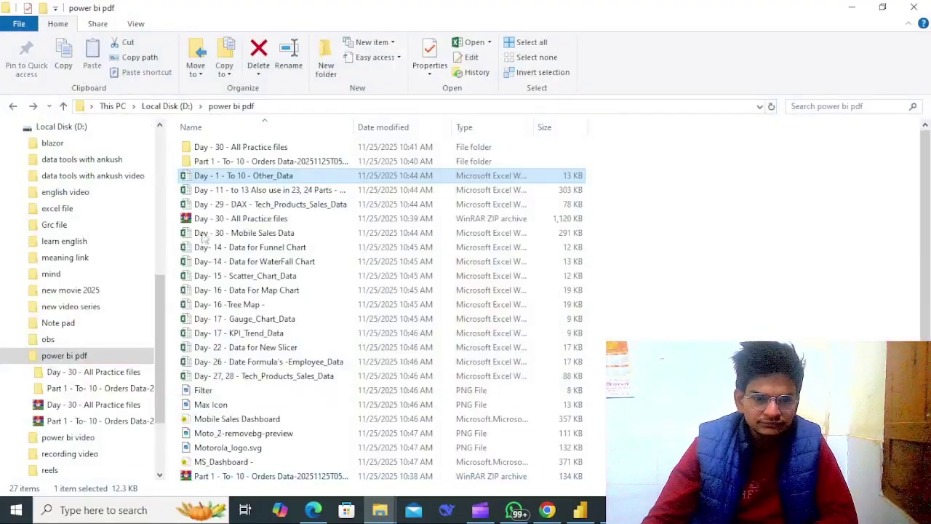
{"action": "left_click", "coordinate": [265, 163]}
{"action": "double_click", "coordinate": [267, 162]}
{"action": "double_click", "coordinate": [264, 148]}
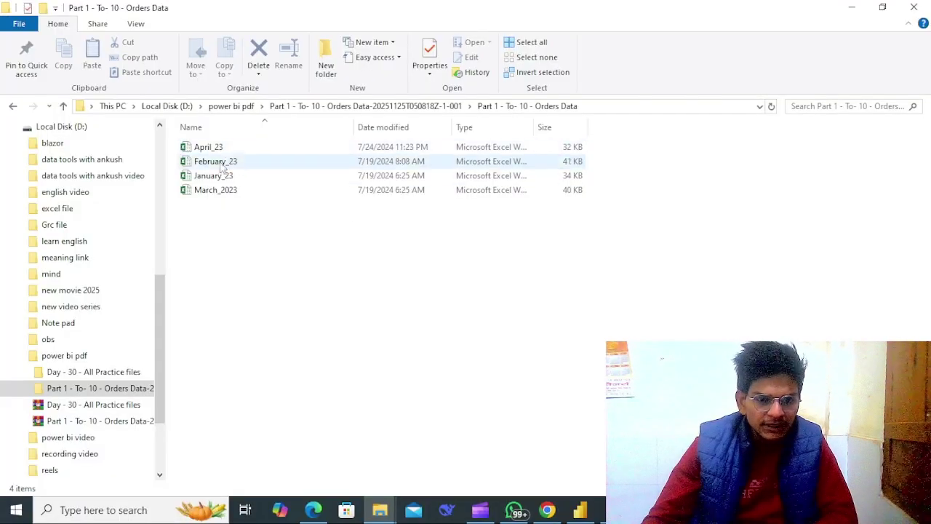
Open the January_23 workbook in Excel and auto-fit the widths of the deliver_status and payment_method columns.
{"action": "left_click", "coordinate": [219, 176]}
{"action": "double_click", "coordinate": [220, 180]}
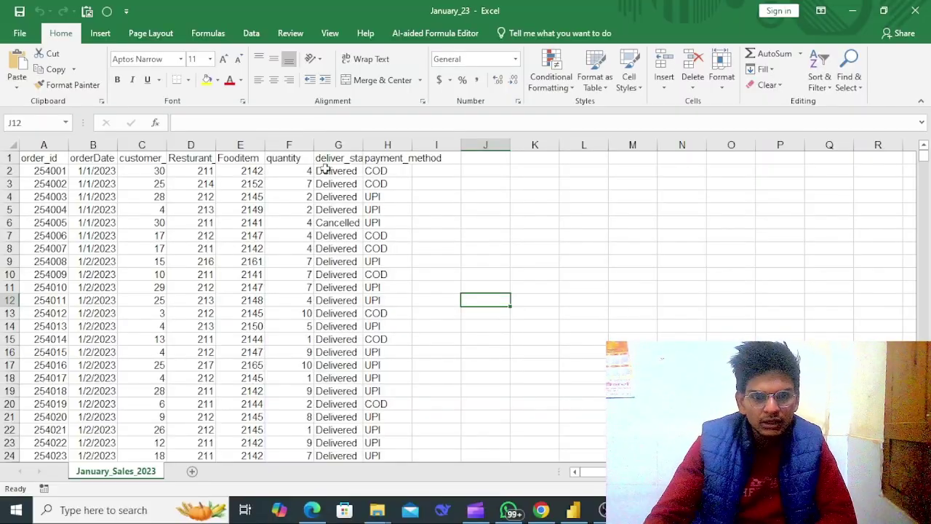
{"action": "left_click_drag", "start_coordinate": [364, 145], "coordinate": [364, 145]}
{"action": "double_click", "coordinate": [363, 145]}
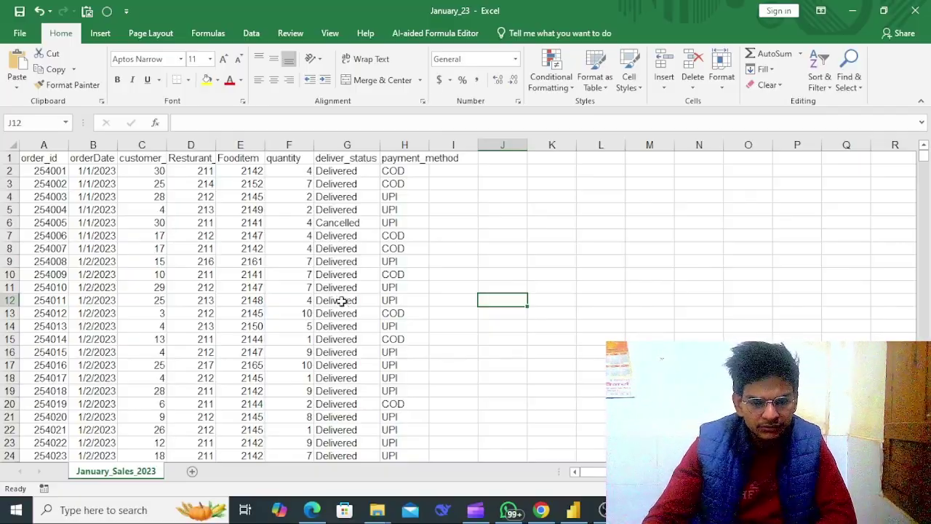
{"action": "left_click_drag", "start_coordinate": [429, 145], "coordinate": [427, 145]}
{"action": "double_click", "coordinate": [427, 145]}
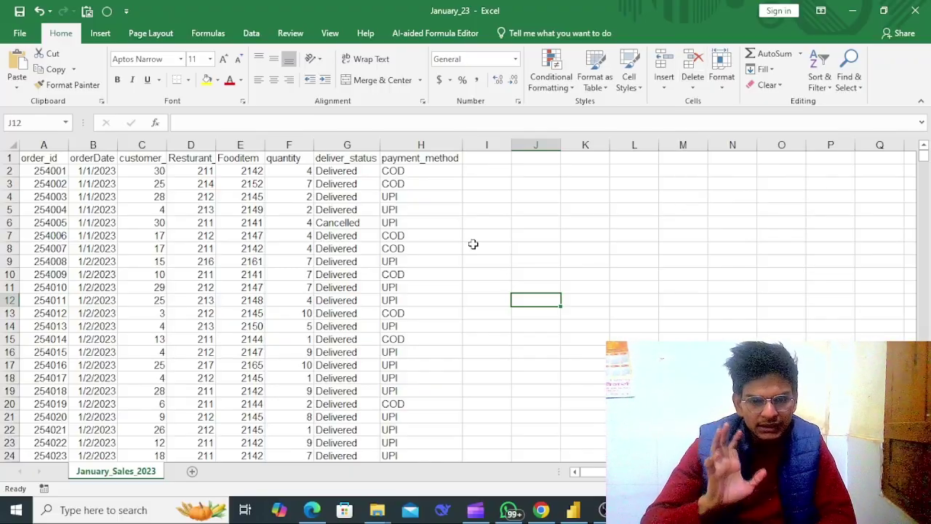
Close January_23 without saving and open the Day - 1 - To 10 - Other_Data workbook from the power bi pdf folder.
{"action": "left_click", "coordinate": [915, 10]}
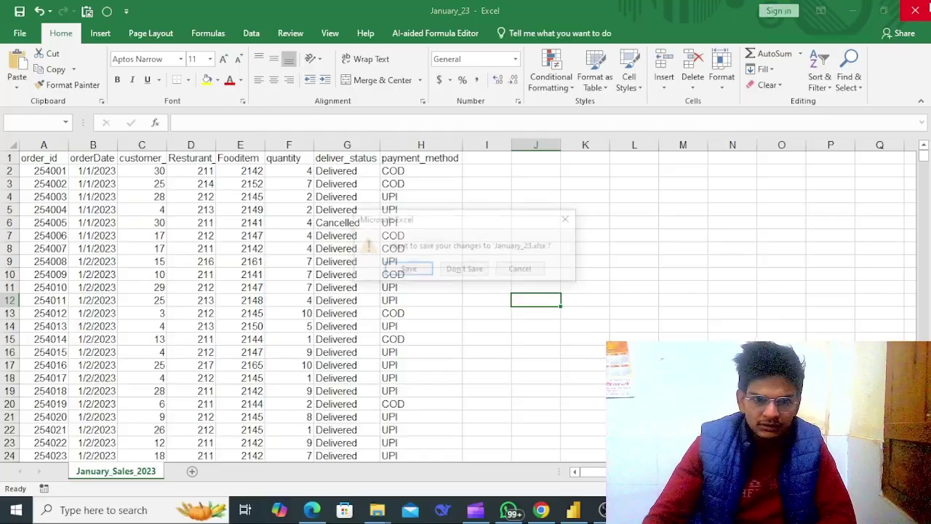
{"action": "left_click", "coordinate": [465, 275]}
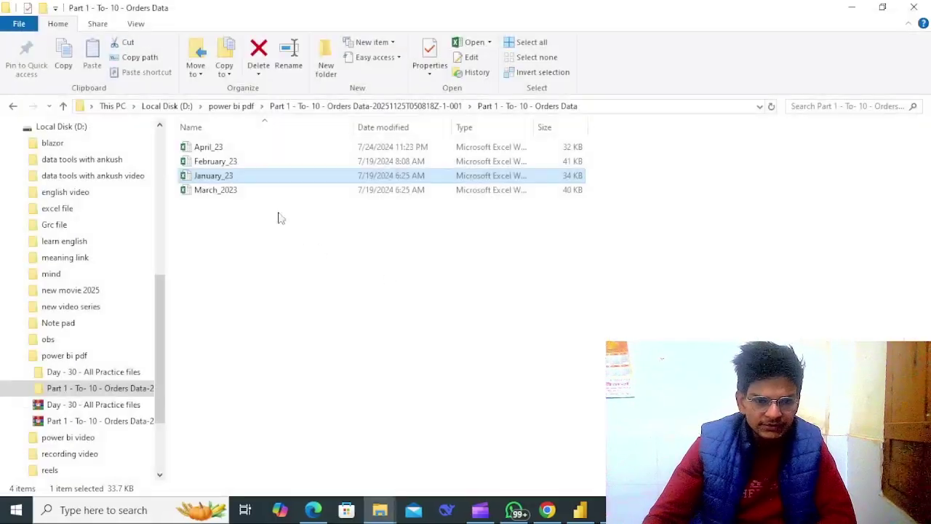
{"action": "left_click", "coordinate": [13, 105]}
{"action": "left_click", "coordinate": [12, 106]}
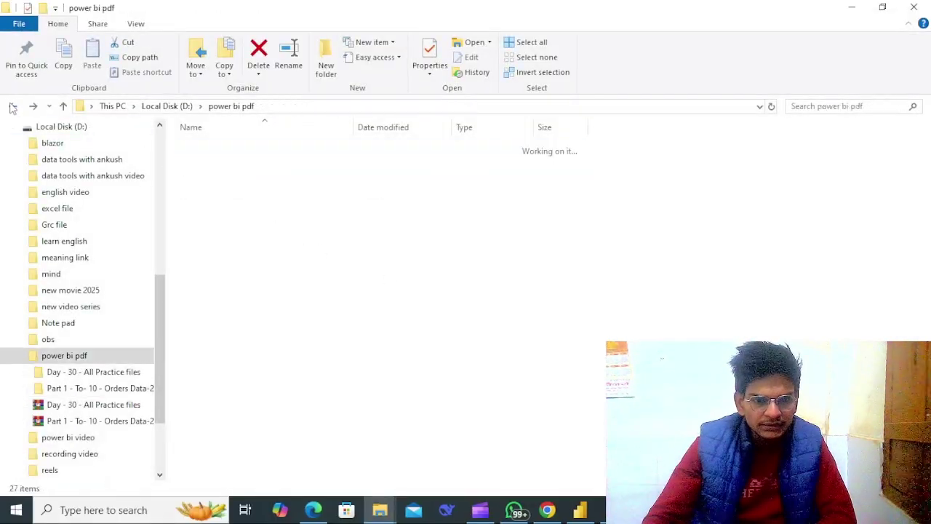
{"action": "left_click", "coordinate": [277, 177]}
{"action": "double_click", "coordinate": [277, 177]}
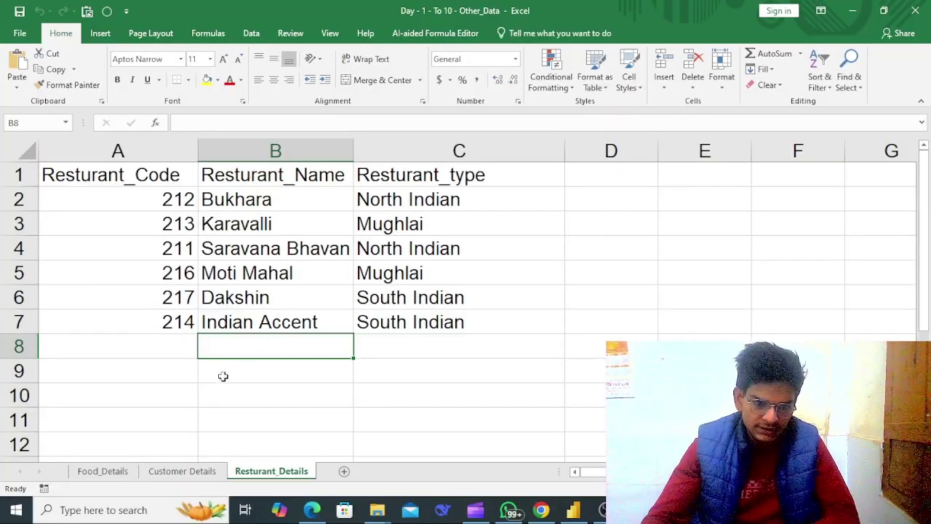
Review the food items on the Food_Details sheet and the member records on the Customer Details sheet.
{"action": "left_click", "coordinate": [106, 471]}
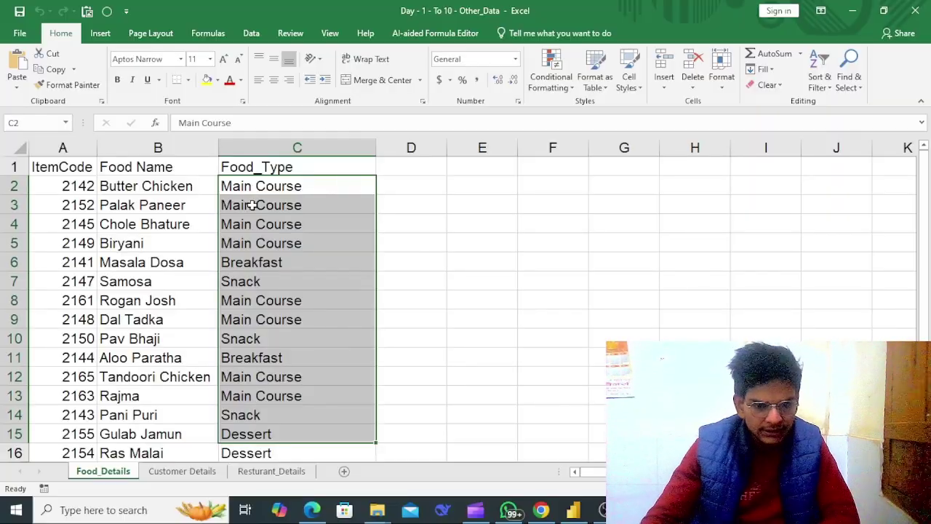
{"action": "left_click", "coordinate": [180, 472]}
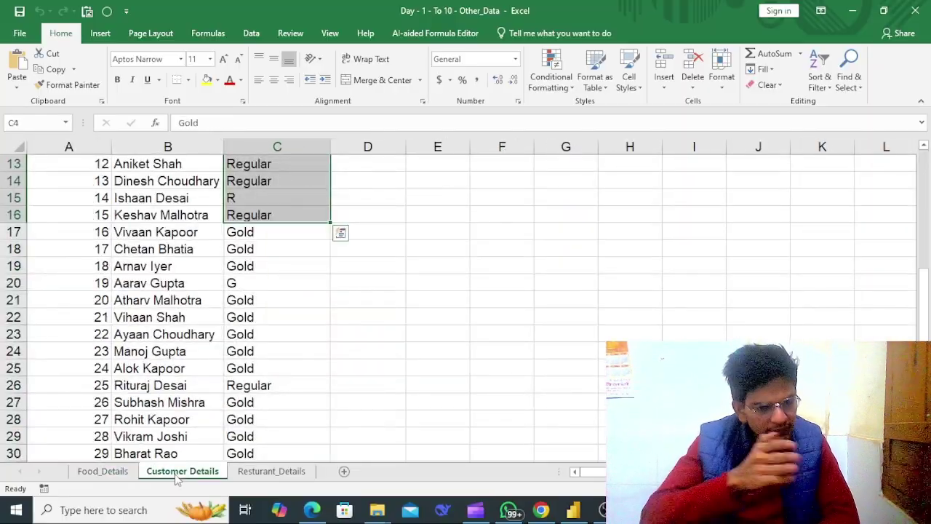
{"action": "scroll", "coordinate": [176, 478], "scroll_direction": "up", "scroll_amount": 4}
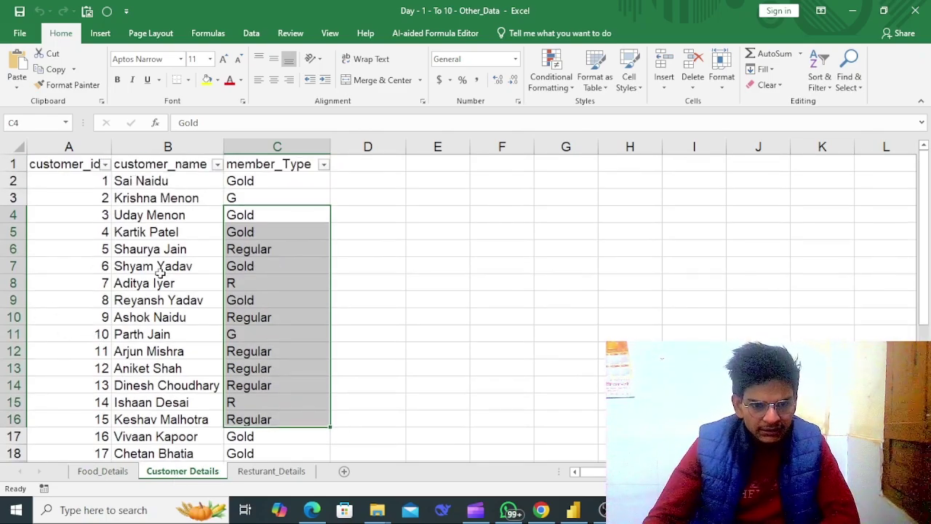
Select the whole customer table on the Customer Details sheet and remove the filter from its header row.
{"action": "left_click", "coordinate": [69, 164]}
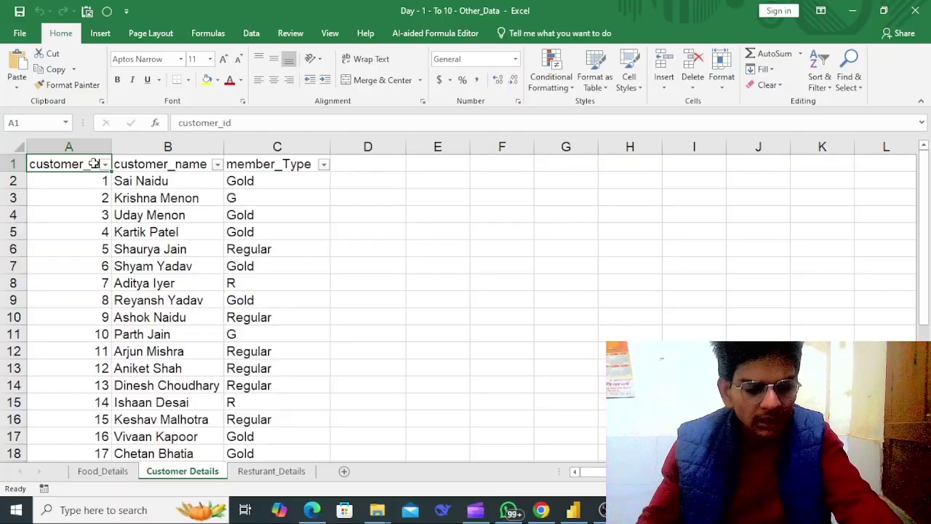
{"action": "key", "text": "ctrl+shift+End"}
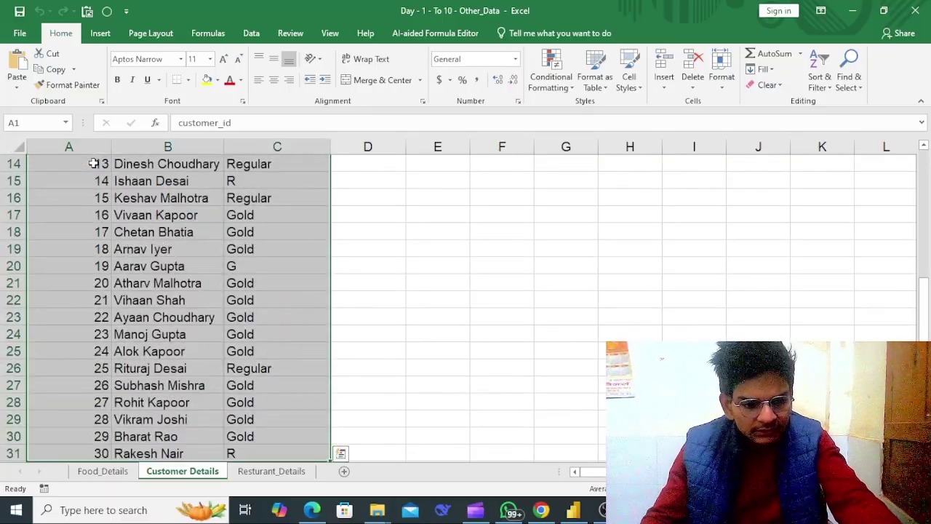
{"action": "scroll", "coordinate": [94, 164], "scroll_direction": "up", "scroll_amount": 5}
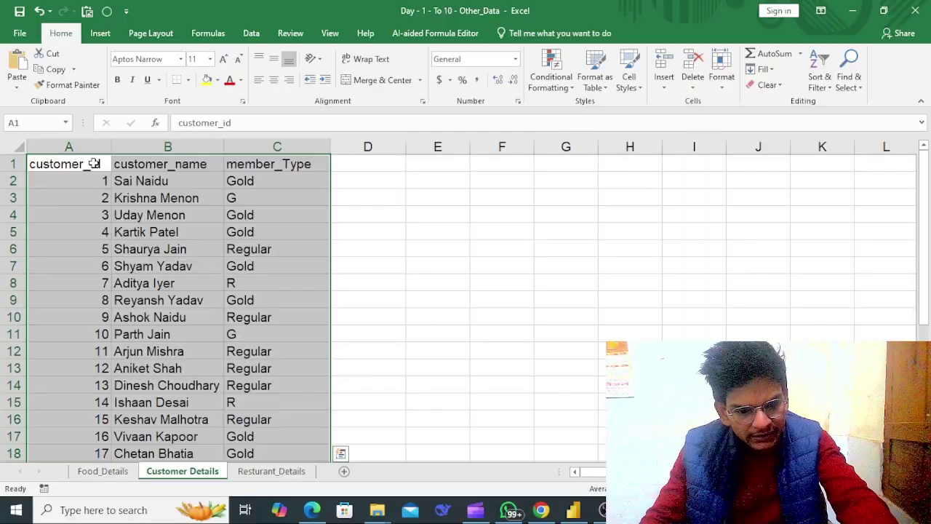
{"action": "key", "text": "alt"}
{"action": "key", "text": "a"}
{"action": "key", "text": "t"}
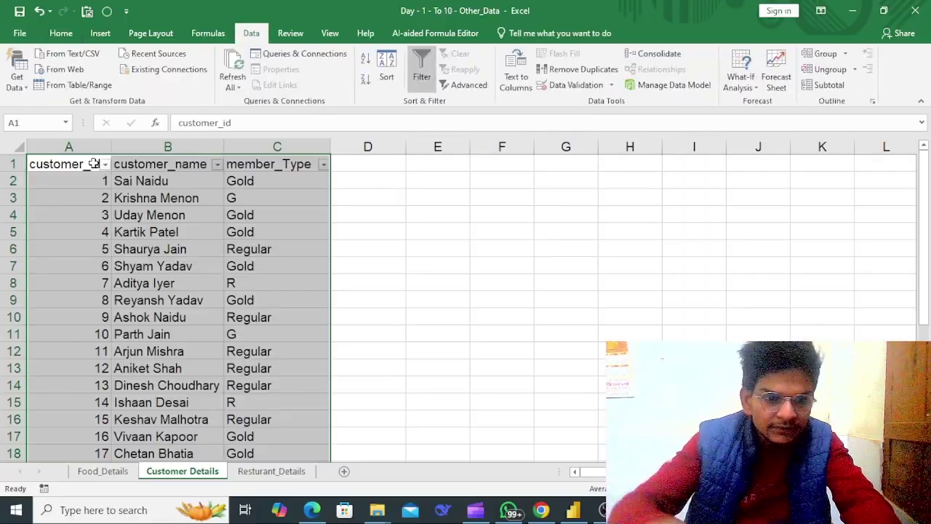
{"action": "key", "text": "alt"}
{"action": "key", "text": "a"}
{"action": "key", "text": "t"}
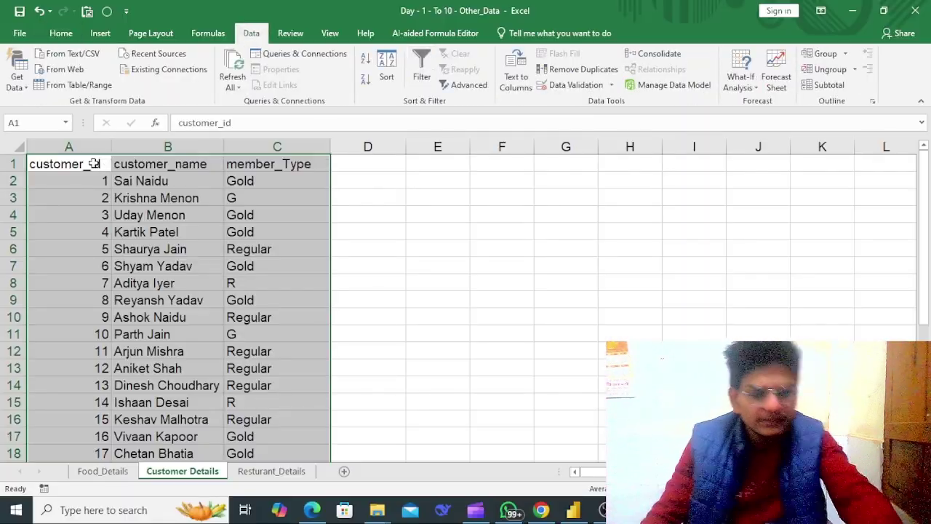
{"action": "left_click", "coordinate": [349, 235]}
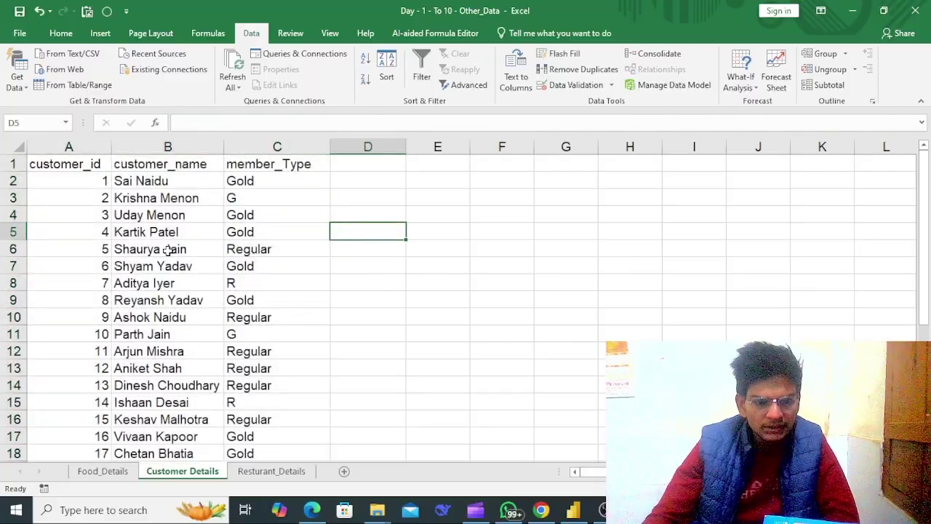
Look at the Resturant_Details sheet and return to the Customer Details sheet.
{"action": "left_click", "coordinate": [251, 475]}
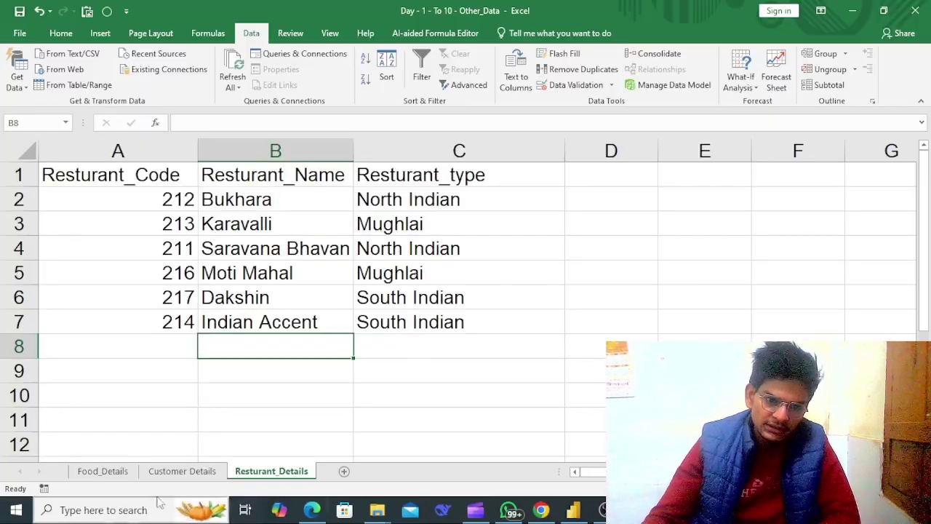
{"action": "left_click", "coordinate": [166, 473]}
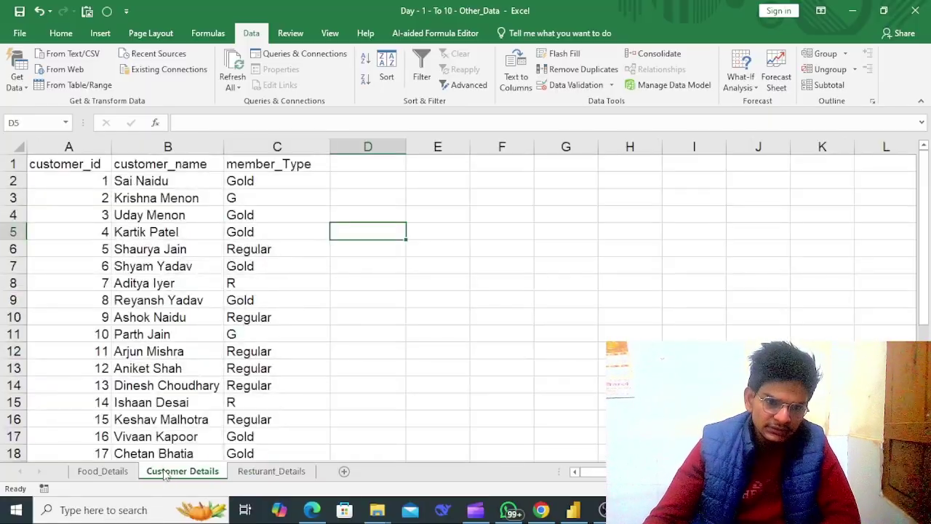
Review the item codes, food names and food types on the Food_Details sheet through to the last row.
{"action": "left_click", "coordinate": [120, 472]}
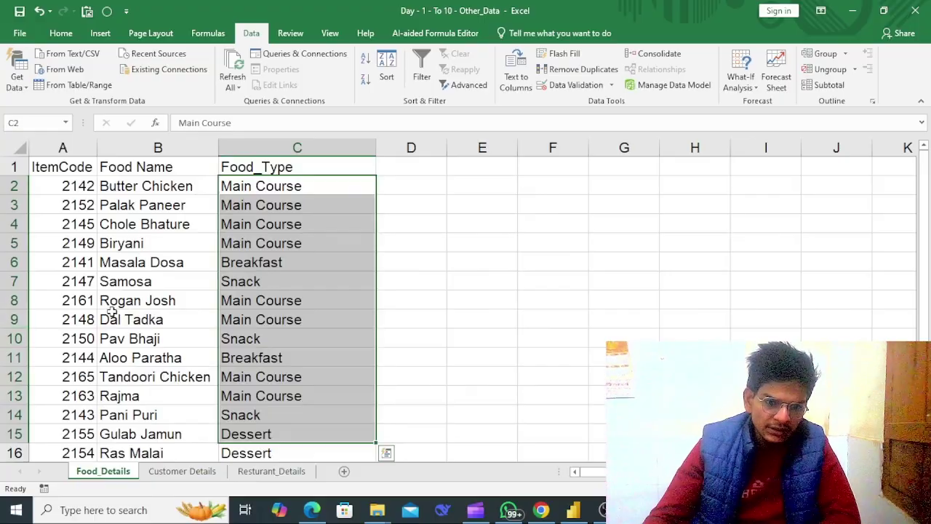
{"action": "left_click", "coordinate": [111, 311]}
{"action": "scroll", "coordinate": [88, 288], "scroll_direction": "down", "scroll_amount": 4}
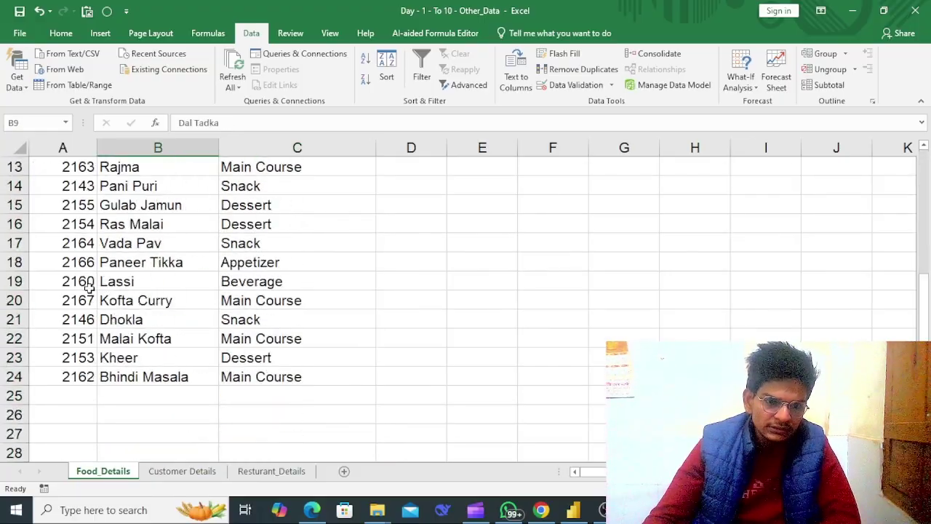
{"action": "scroll", "coordinate": [88, 287], "scroll_direction": "up", "scroll_amount": 4}
{"action": "scroll", "coordinate": [88, 288], "scroll_direction": "down", "scroll_amount": 5}
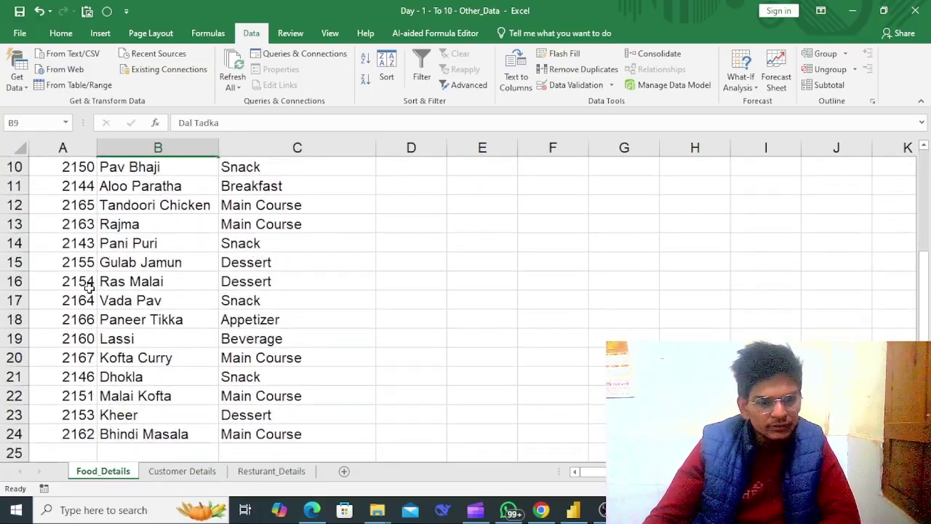
{"action": "scroll", "coordinate": [83, 277], "scroll_direction": "up", "scroll_amount": 5}
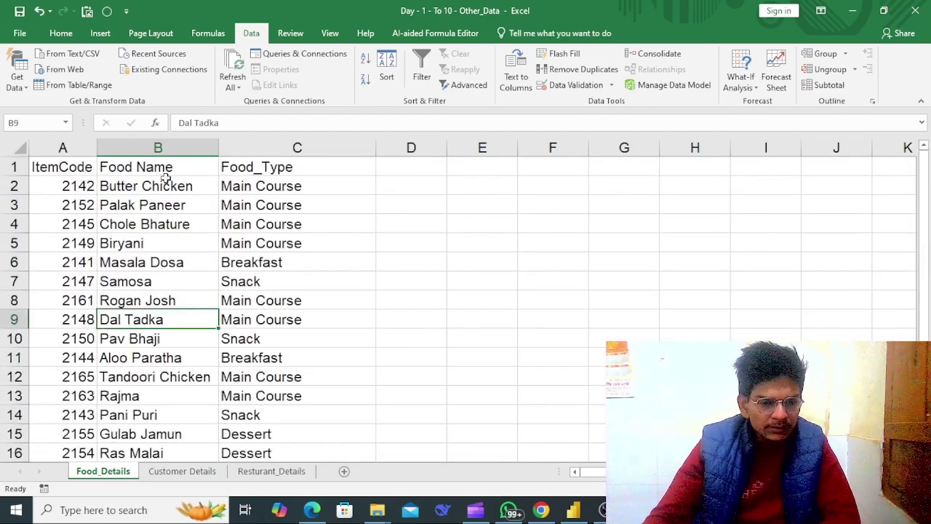
{"action": "scroll", "coordinate": [149, 375], "scroll_direction": "down", "scroll_amount": 2}
{"action": "scroll", "coordinate": [149, 375], "scroll_direction": "down", "scroll_amount": 2}
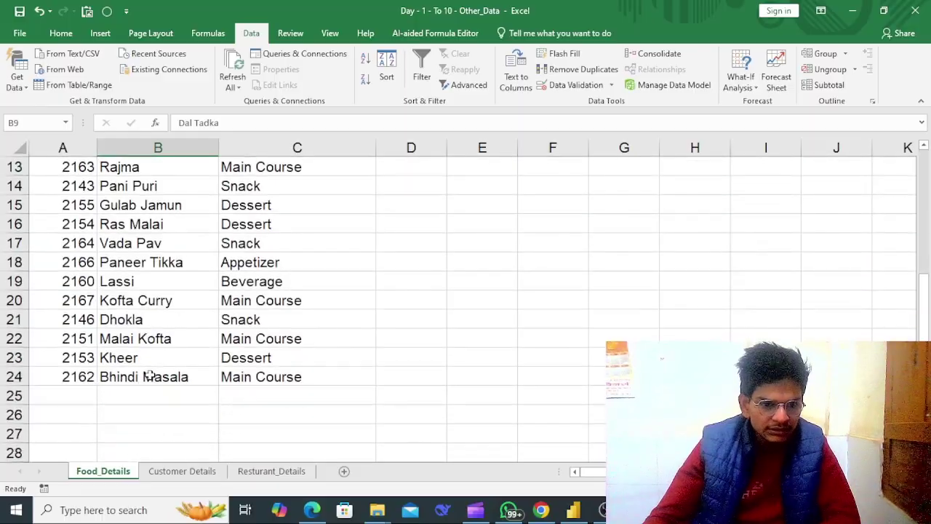
{"action": "scroll", "coordinate": [149, 375], "scroll_direction": "up", "scroll_amount": 4}
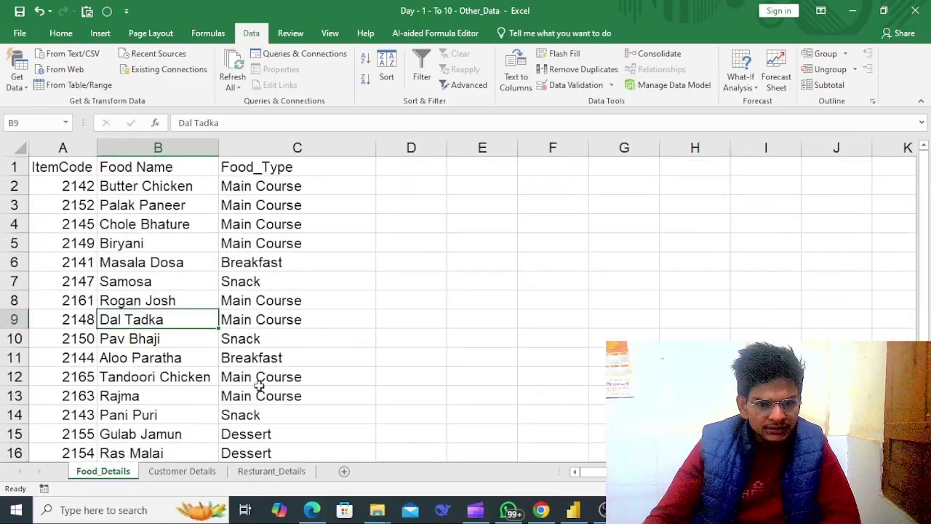
{"action": "scroll", "coordinate": [259, 386], "scroll_direction": "down", "scroll_amount": 2}
{"action": "scroll", "coordinate": [259, 385], "scroll_direction": "up", "scroll_amount": 2}
Look through the records on the Customer Details sheet, focusing on the member_Type column.
{"action": "left_click", "coordinate": [182, 471]}
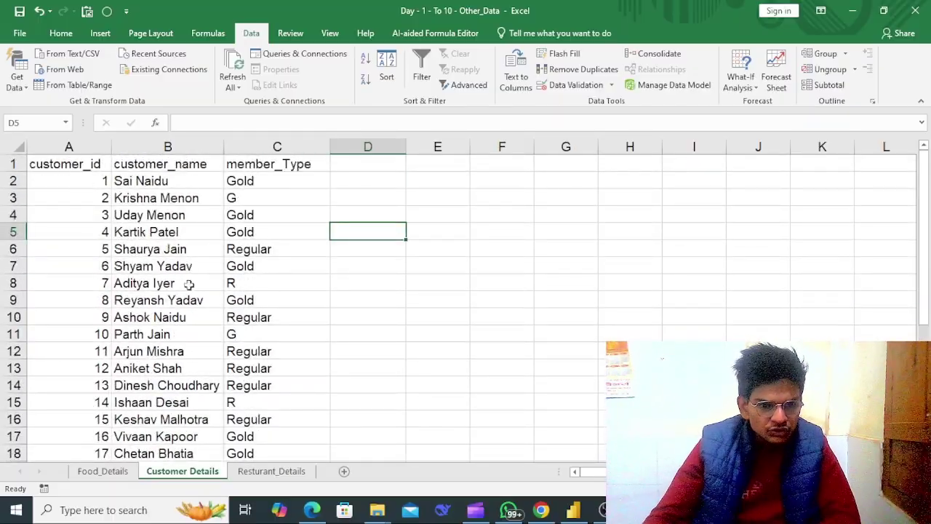
{"action": "scroll", "coordinate": [167, 369], "scroll_direction": "down", "scroll_amount": 6}
{"action": "scroll", "coordinate": [167, 370], "scroll_direction": "up", "scroll_amount": 6}
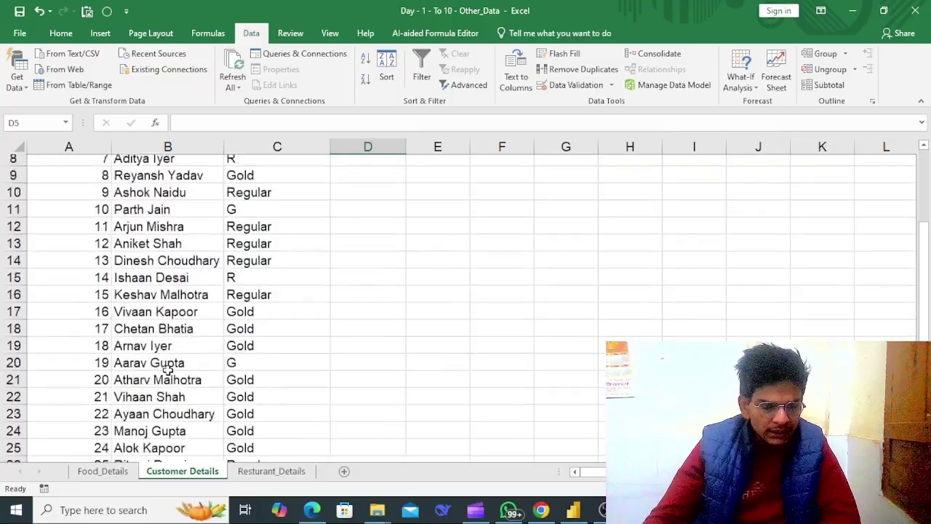
{"action": "left_click", "coordinate": [259, 215]}
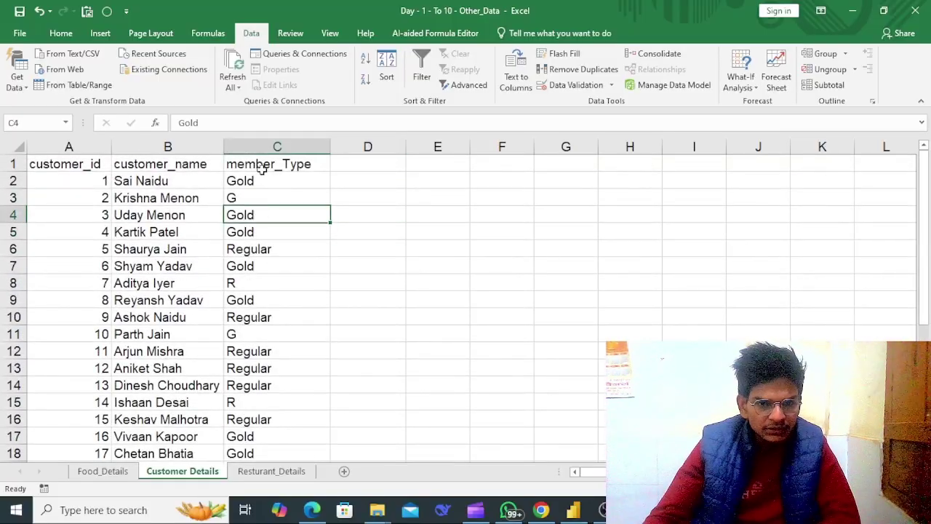
{"action": "left_click", "coordinate": [262, 167]}
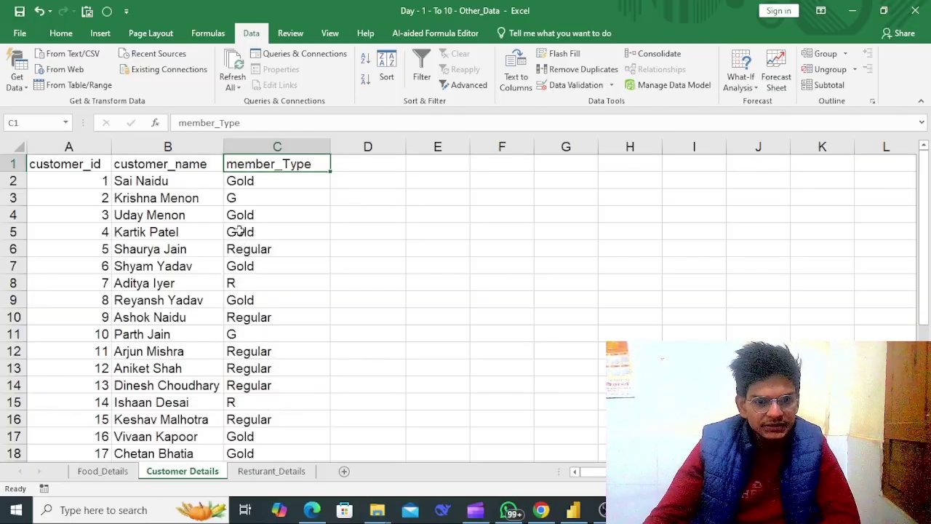
Turn on filters for the Customer Details header row and review the distinct member_Type values and the customer records.
{"action": "left_click", "coordinate": [73, 165]}
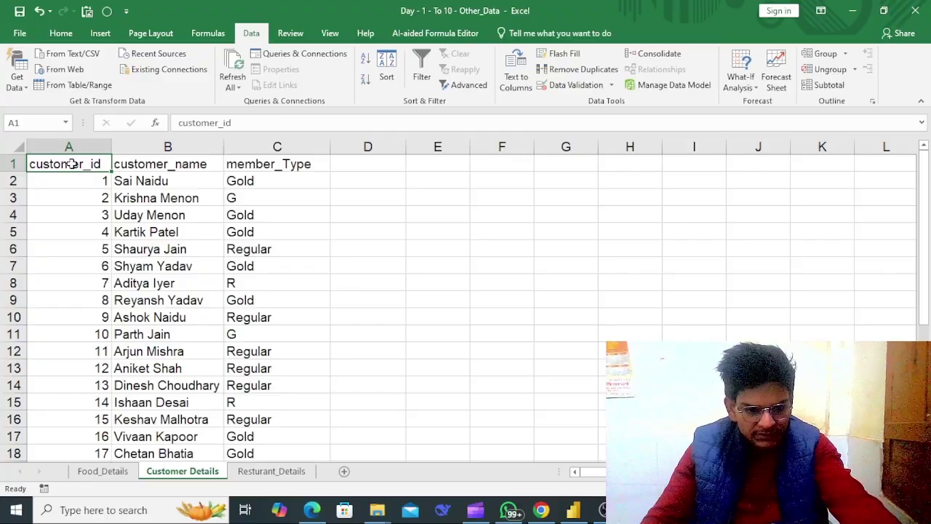
{"action": "key", "text": "ctrl+shift+l"}
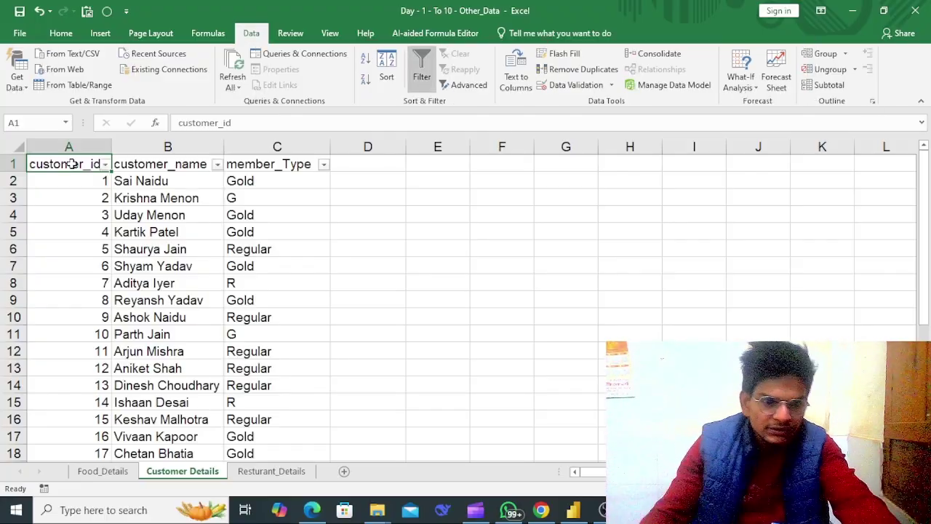
{"action": "left_click", "coordinate": [324, 164]}
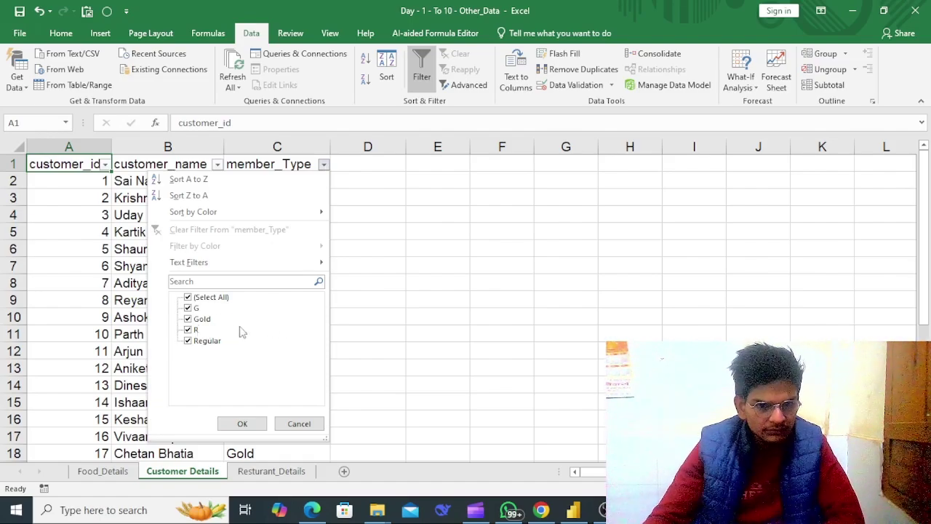
{"action": "left_click", "coordinate": [299, 423]}
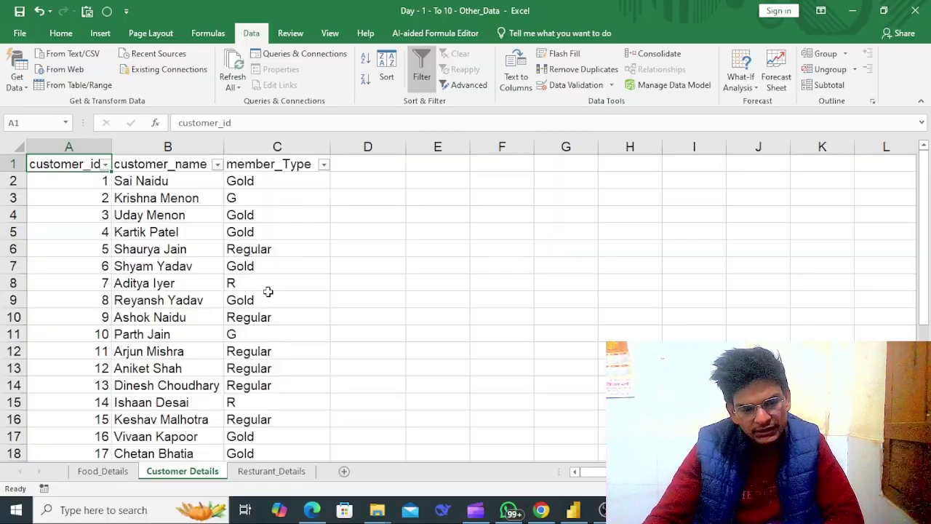
{"action": "scroll", "coordinate": [269, 291], "scroll_direction": "down", "scroll_amount": 8}
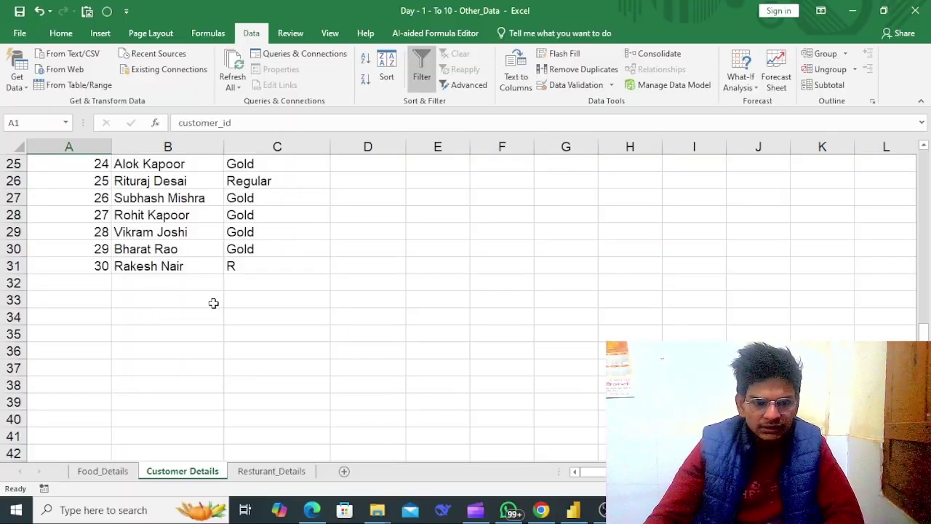
{"action": "scroll", "coordinate": [213, 303], "scroll_direction": "up", "scroll_amount": 8}
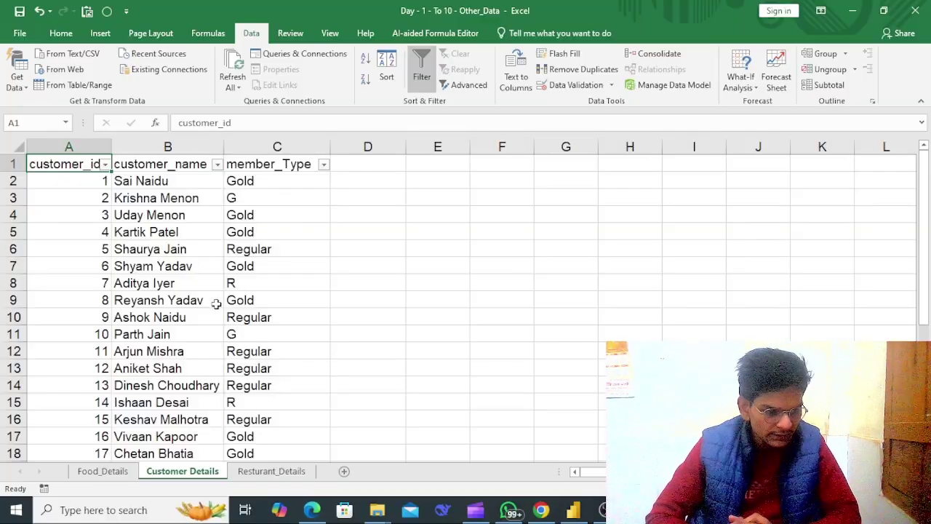
{"action": "scroll", "coordinate": [216, 305], "scroll_direction": "down", "scroll_amount": 8}
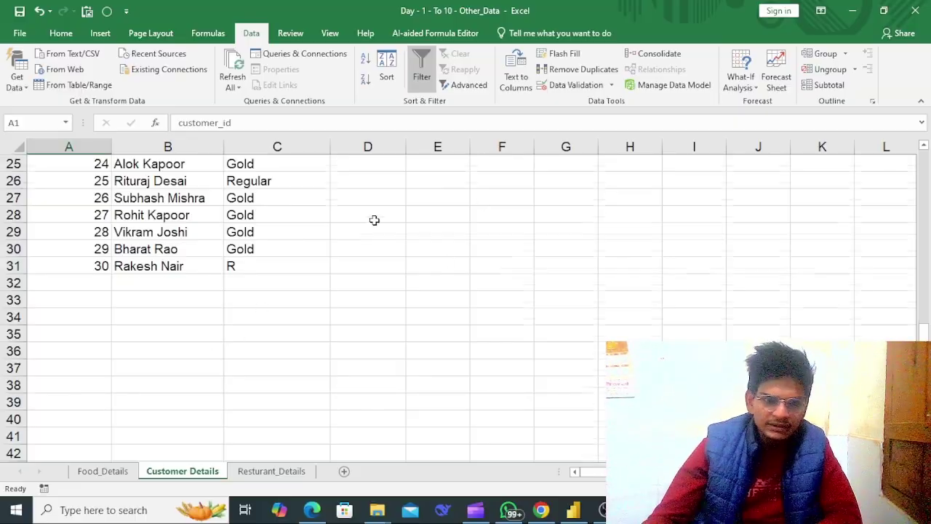
{"action": "scroll", "coordinate": [407, 211], "scroll_direction": "up", "scroll_amount": 8}
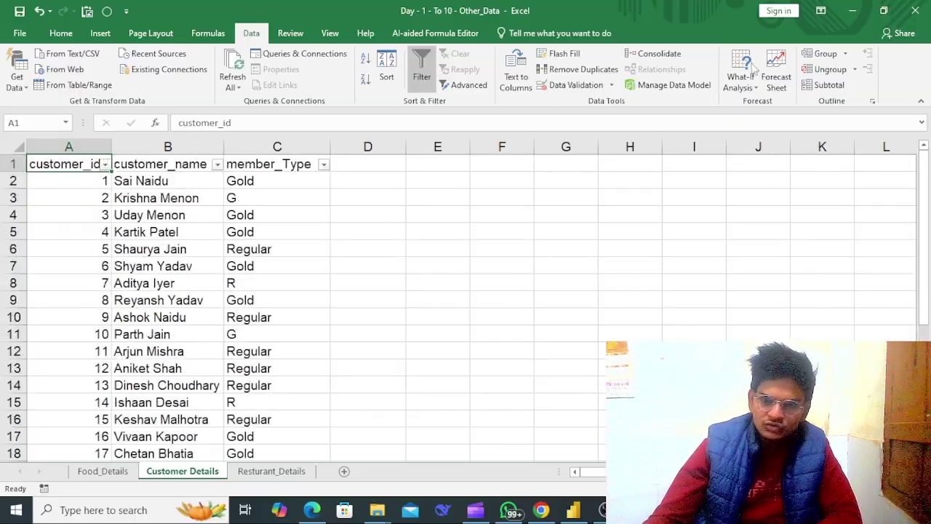
Minimise the workbook, switch to Power BI Desktop and start importing data from Excel.
{"action": "left_click", "coordinate": [855, 11]}
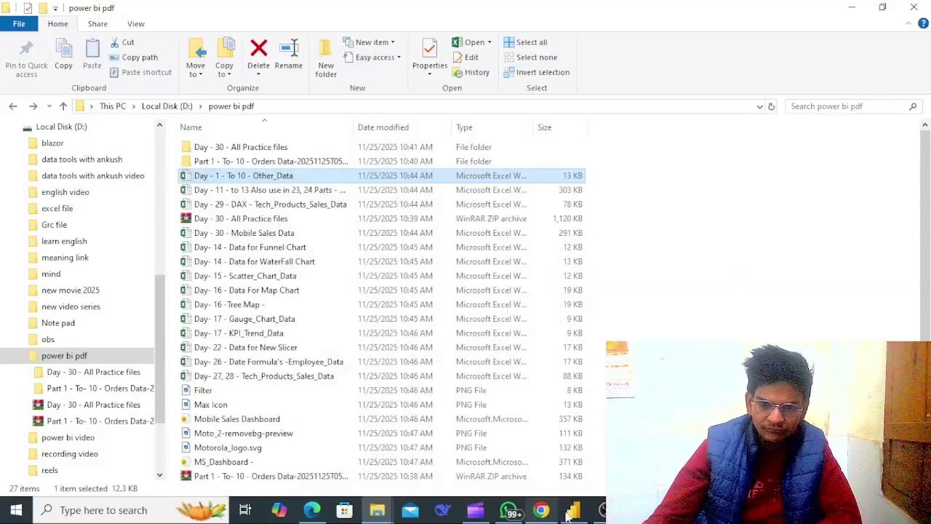
{"action": "left_click", "coordinate": [572, 511]}
{"action": "left_click", "coordinate": [248, 290]}
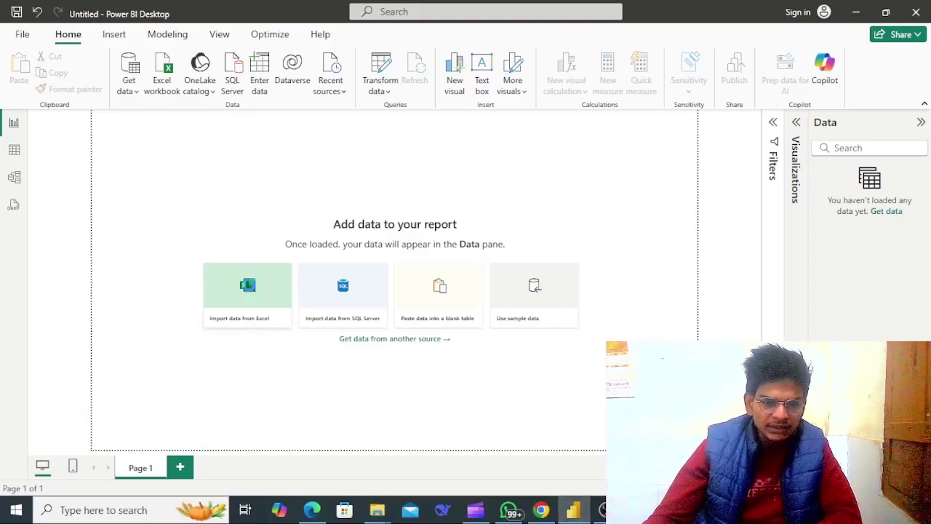
{"action": "left_click", "coordinate": [449, 10]}
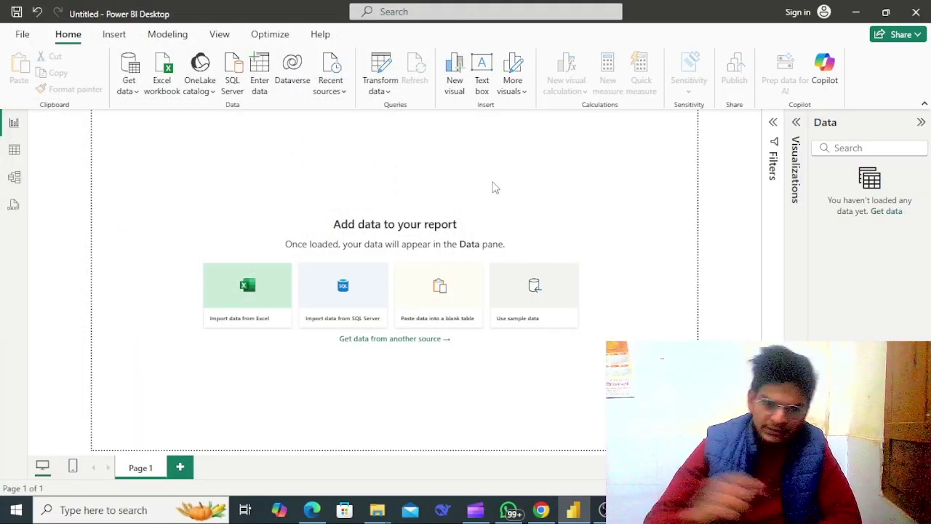
{"action": "left_click", "coordinate": [256, 287]}
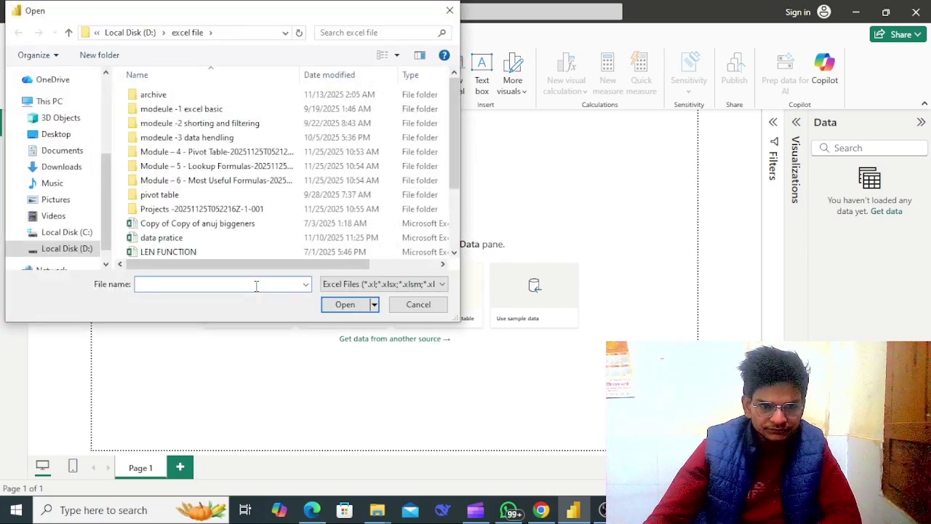
Open the Day - 1 - To 10 - Other_Data workbook from the power bi pdf folder on Local Disk (D:) as the import source.
{"action": "scroll", "coordinate": [59, 240], "scroll_direction": "down", "scroll_amount": 1}
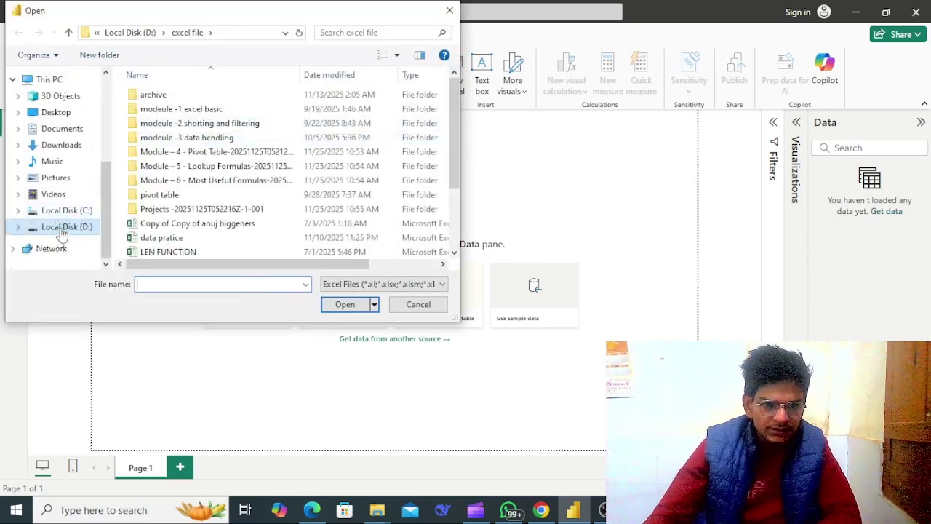
{"action": "left_click", "coordinate": [61, 230]}
{"action": "scroll", "coordinate": [179, 196], "scroll_direction": "down", "scroll_amount": 2}
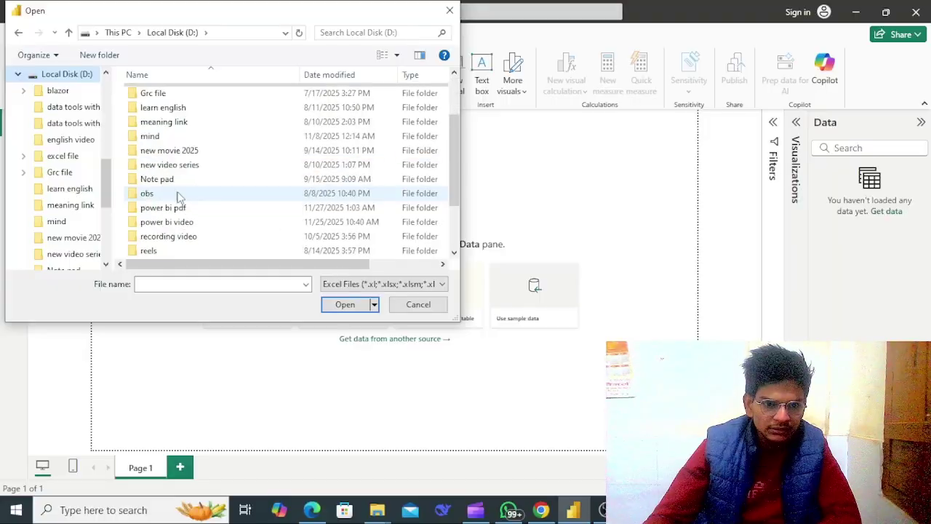
{"action": "scroll", "coordinate": [177, 211], "scroll_direction": "down", "scroll_amount": 2}
{"action": "scroll", "coordinate": [163, 253], "scroll_direction": "up", "scroll_amount": 1}
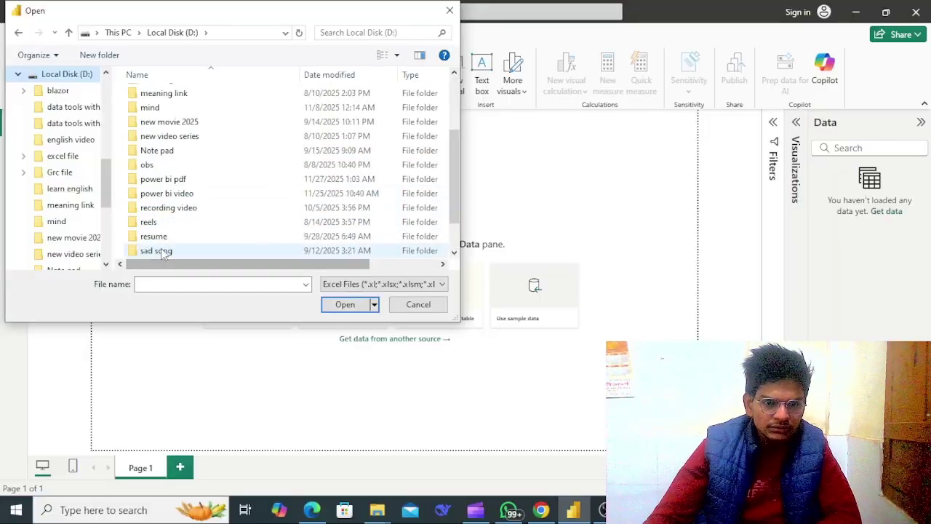
{"action": "scroll", "coordinate": [163, 247], "scroll_direction": "up", "scroll_amount": 2}
{"action": "scroll", "coordinate": [162, 197], "scroll_direction": "down", "scroll_amount": 1}
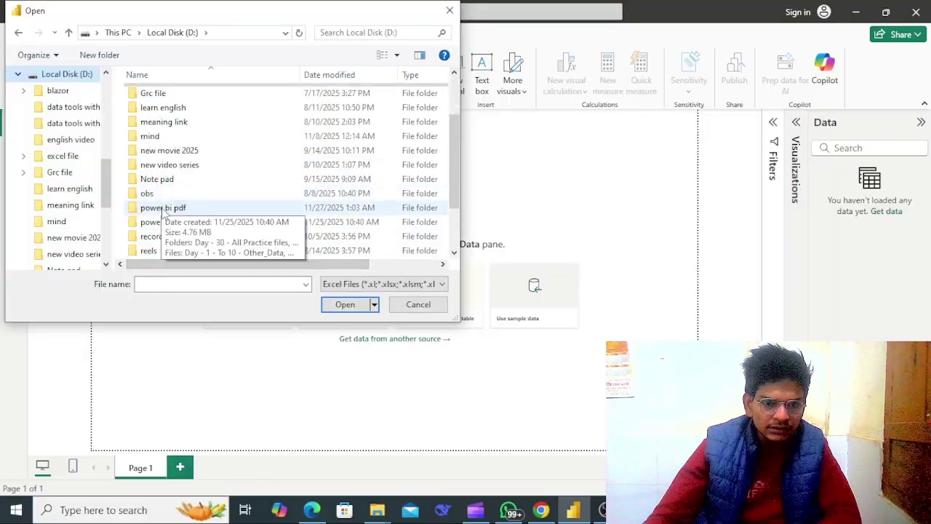
{"action": "double_click", "coordinate": [163, 210]}
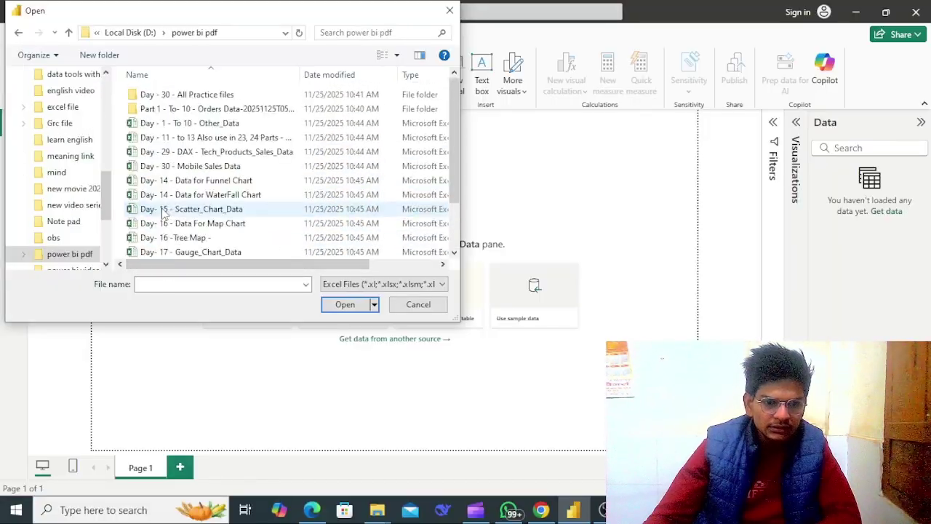
{"action": "double_click", "coordinate": [218, 124]}
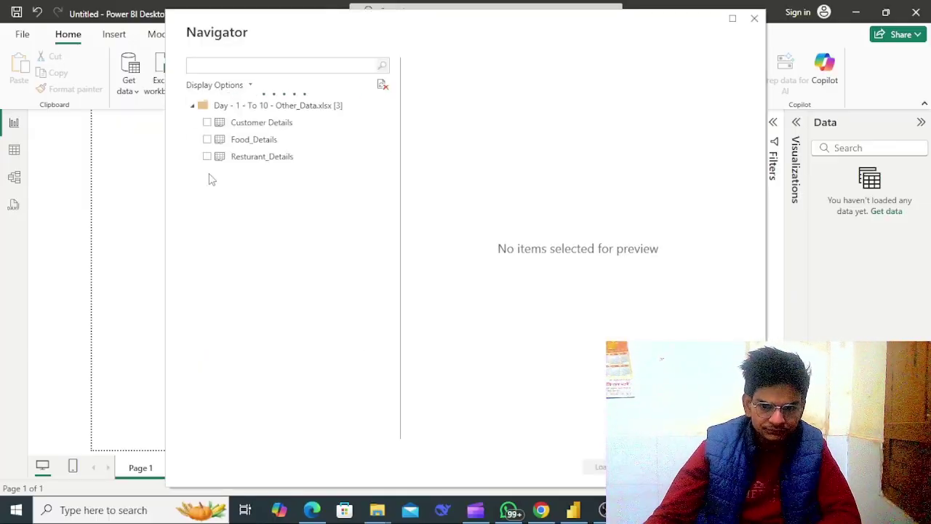
Select the Customer Details sheet for import.
{"action": "left_click", "coordinate": [207, 124]}
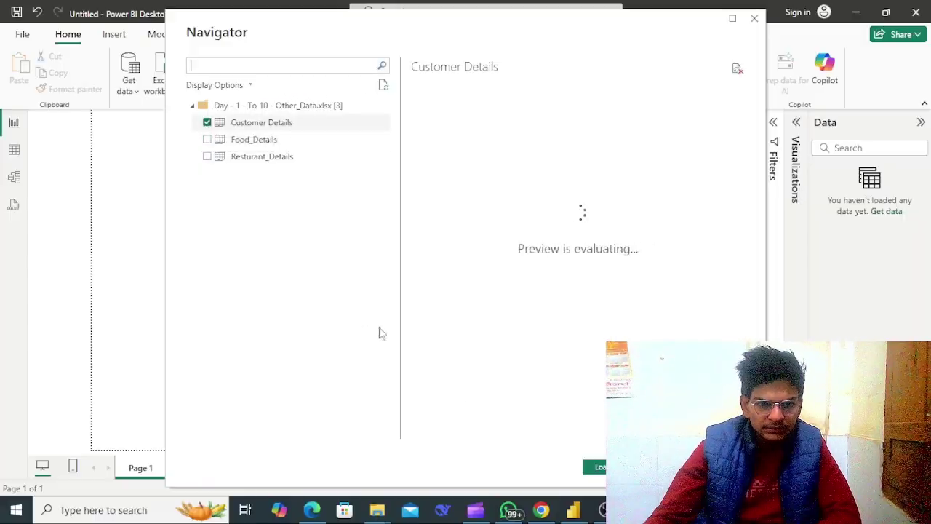